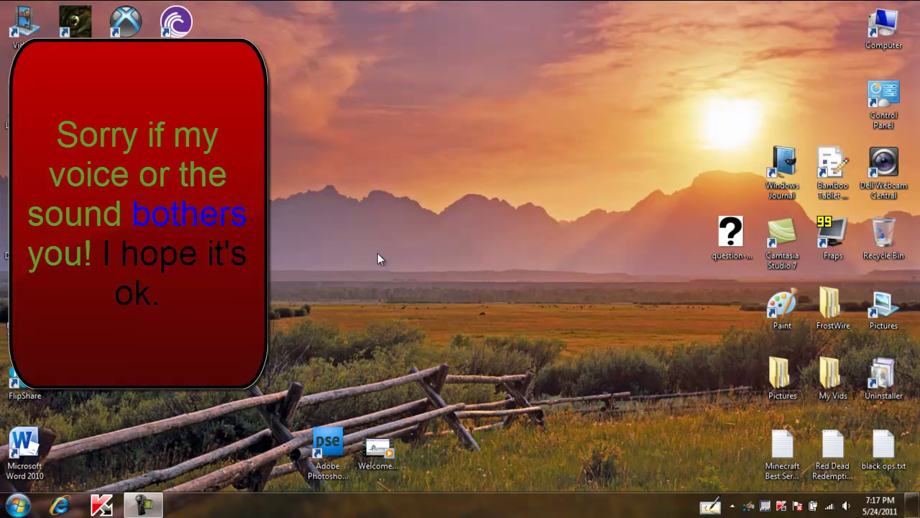
# Open Windows Features through Control Panel's Programs and Features and confirm the list with Tablet PC Components turned on
pyautogui.click(847, 180)
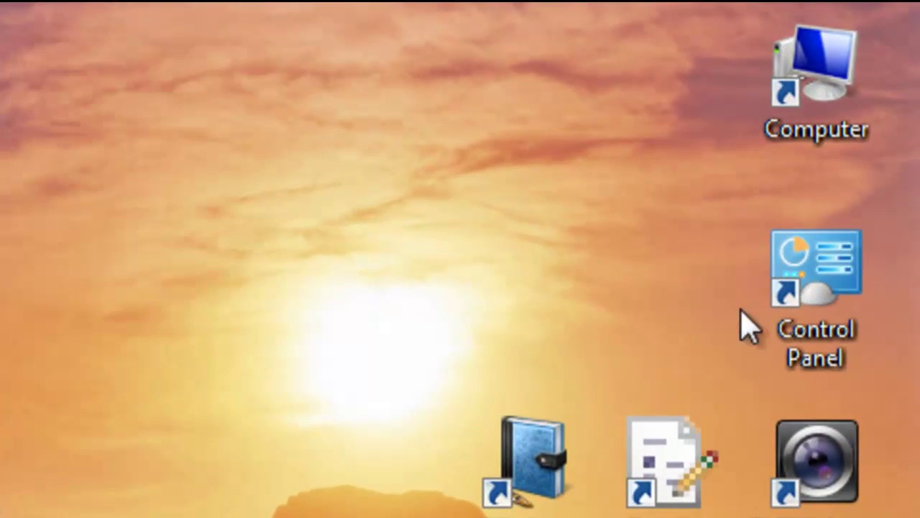
pyautogui.doubleClick(791, 319)
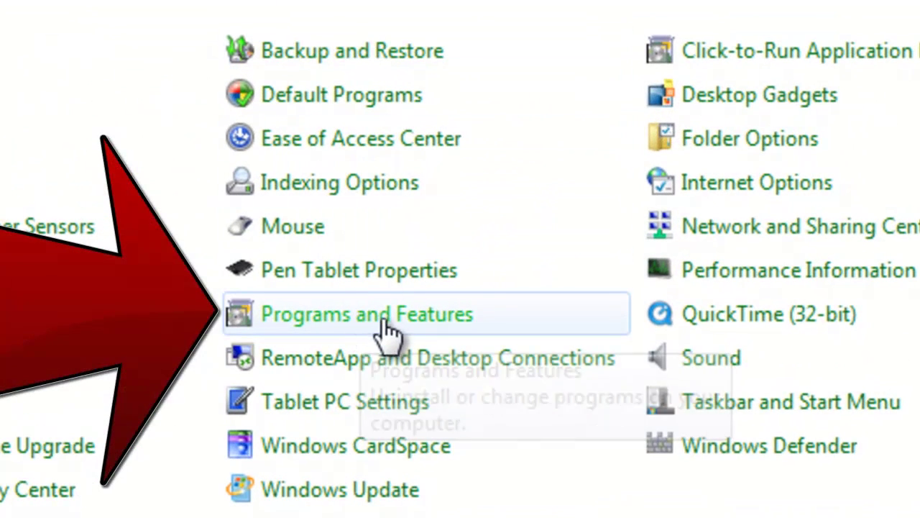
pyautogui.click(370, 332)
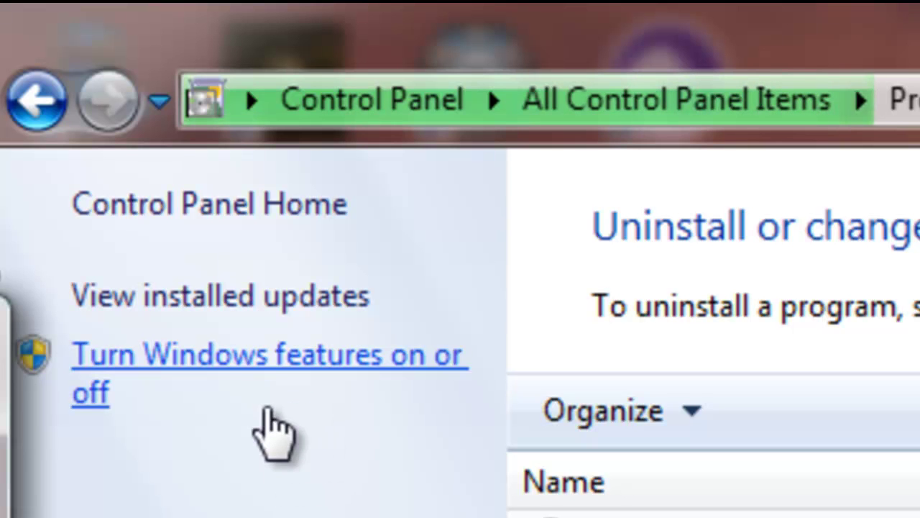
pyautogui.click(267, 374)
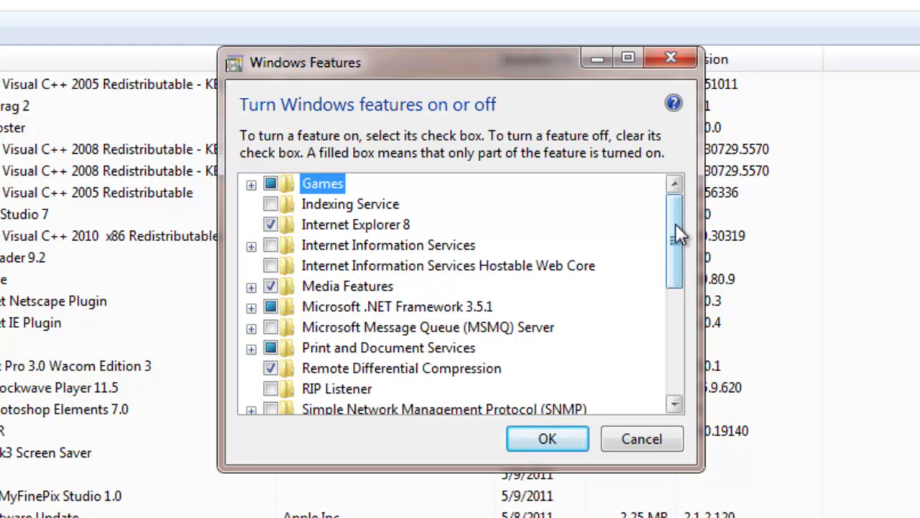
pyautogui.moveTo(670, 221); pyautogui.dragTo(676, 302)
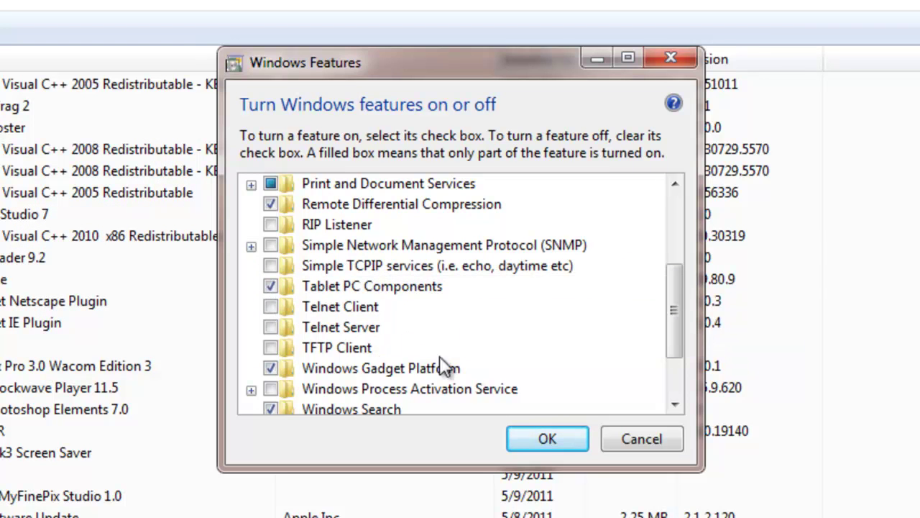
pyautogui.click(541, 439)
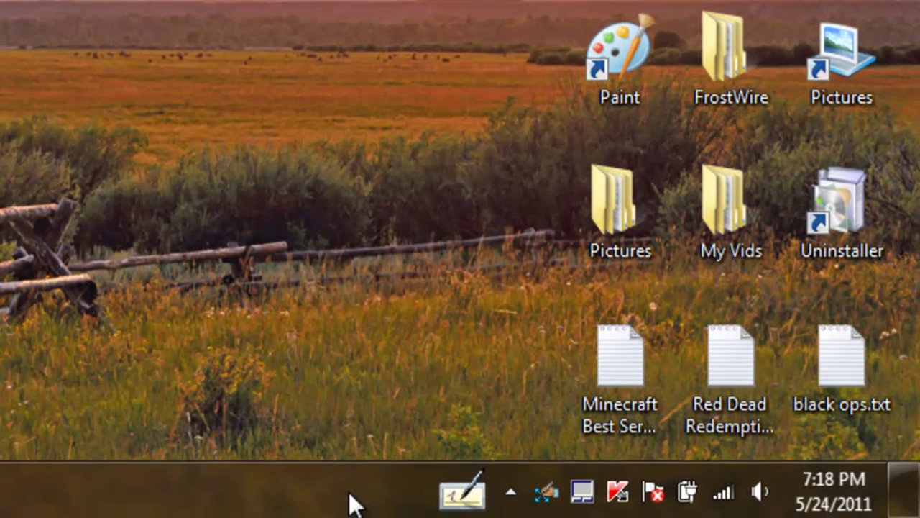
# Turn off the Tablet PC Input Panel toolbar on the taskbar
pyautogui.rightClick(353, 501)
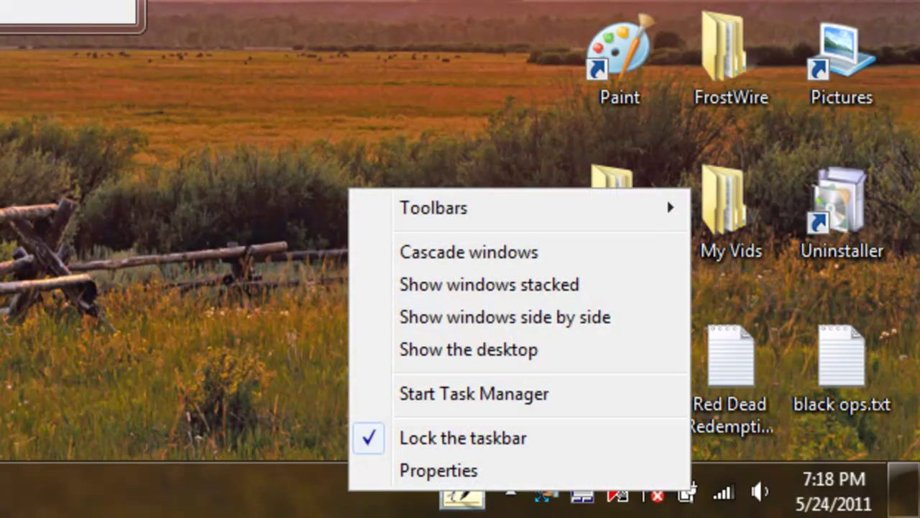
pyautogui.press('Escape')
pyautogui.rightClick(366, 504)
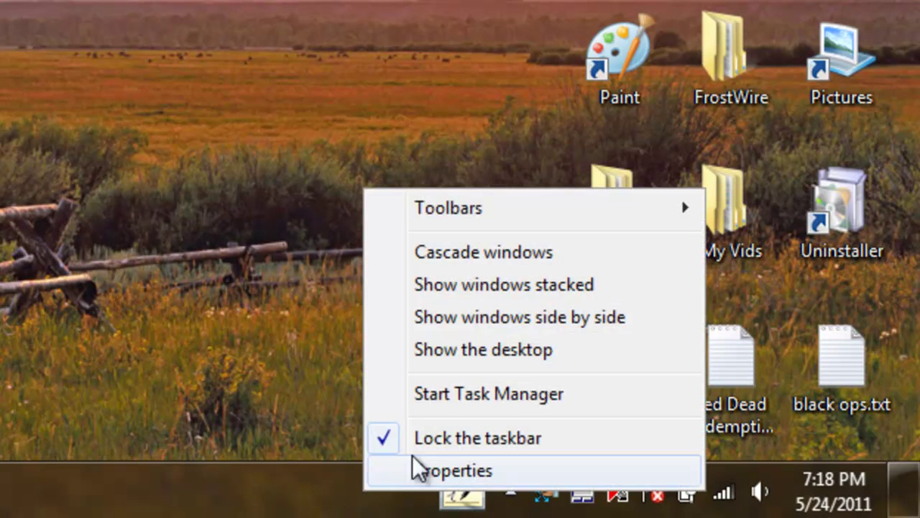
pyautogui.moveTo(548, 207)
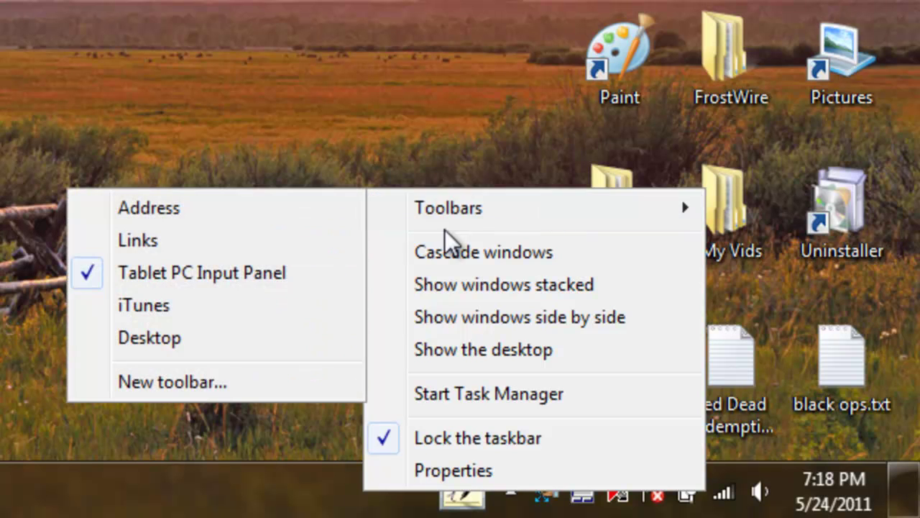
pyautogui.click(277, 277)
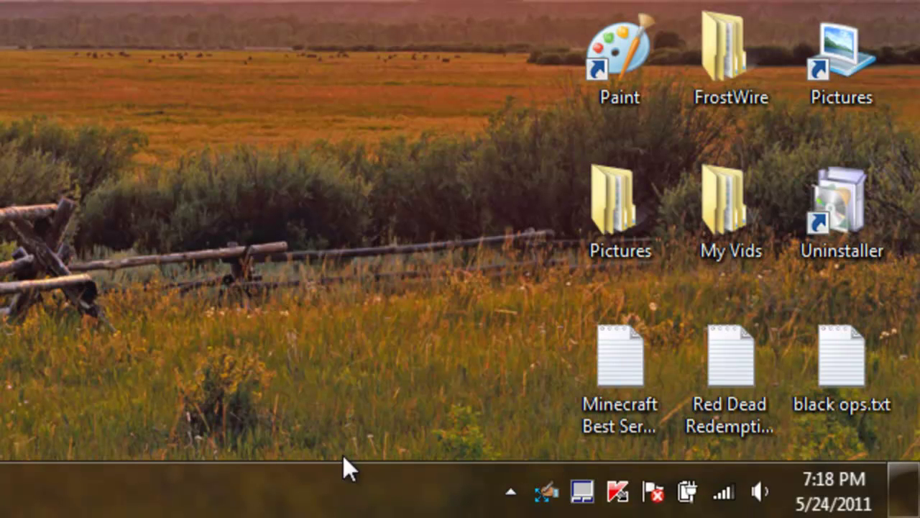
# Turn the Tablet PC Input Panel toolbar on again for the taskbar
pyautogui.rightClick(370, 484)
pyautogui.moveTo(419, 198)
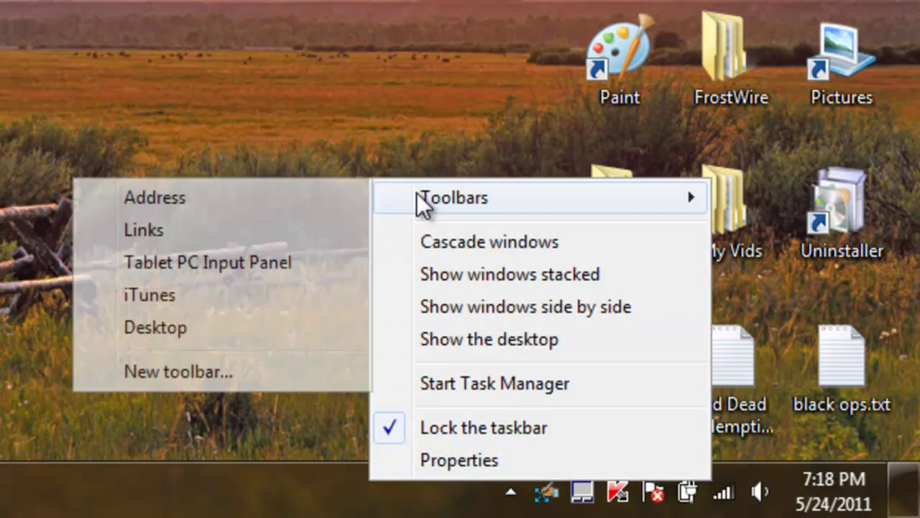
pyautogui.click(310, 258)
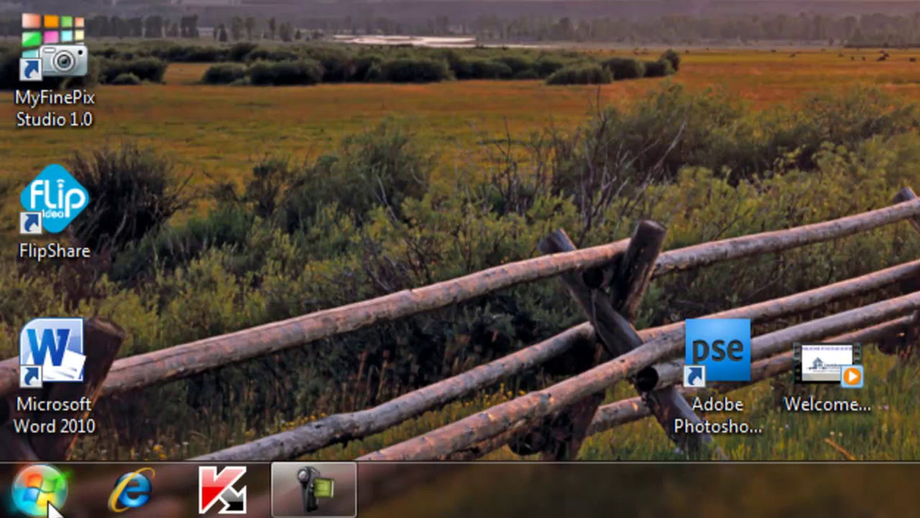
# Search the Start menu for "windows journal" by handwriting it in the Tablet PC Input Panel
pyautogui.click(51, 480)
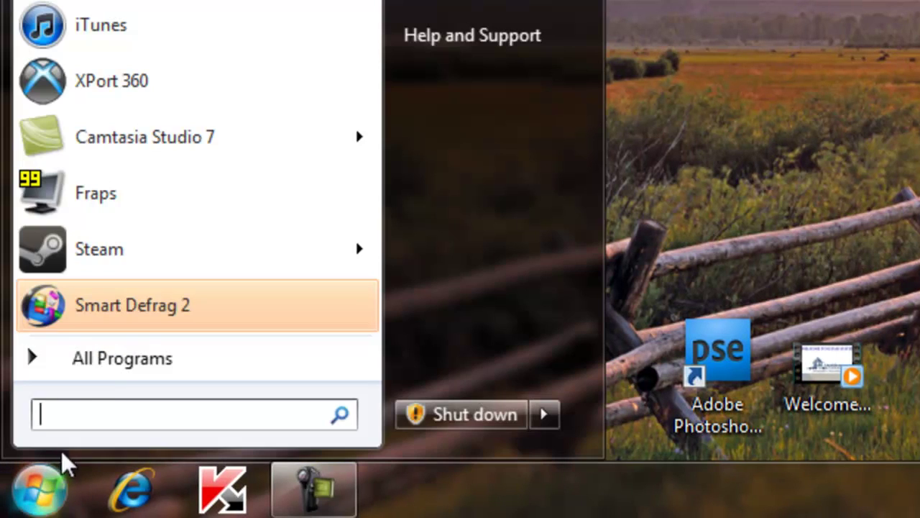
pyautogui.click(91, 404)
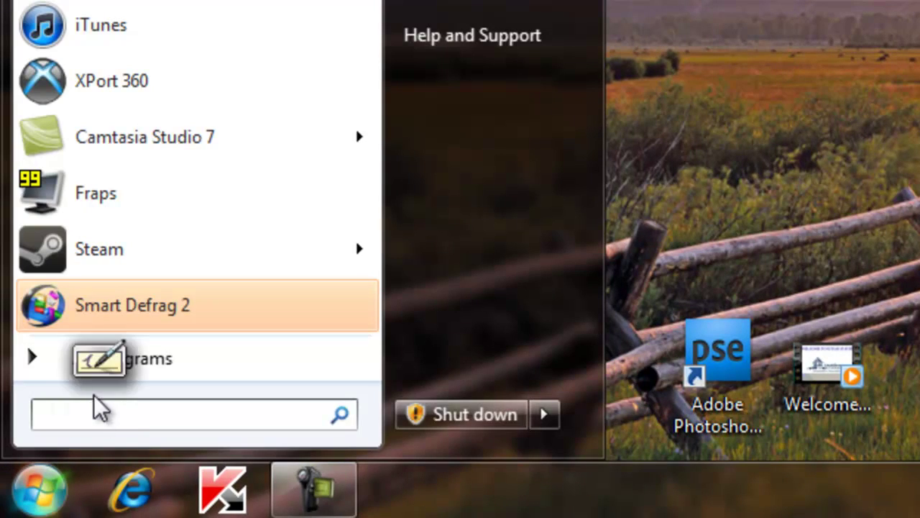
pyautogui.click(104, 359)
pyautogui.moveTo(176, 302)
pyautogui.mouseDown()
pyautogui.moveTo(210, 317)
pyautogui.moveTo(253, 295)
pyautogui.moveTo(295, 316)
pyautogui.moveTo(375, 285)
pyautogui.moveTo(392, 321)
pyautogui.mouseUp()
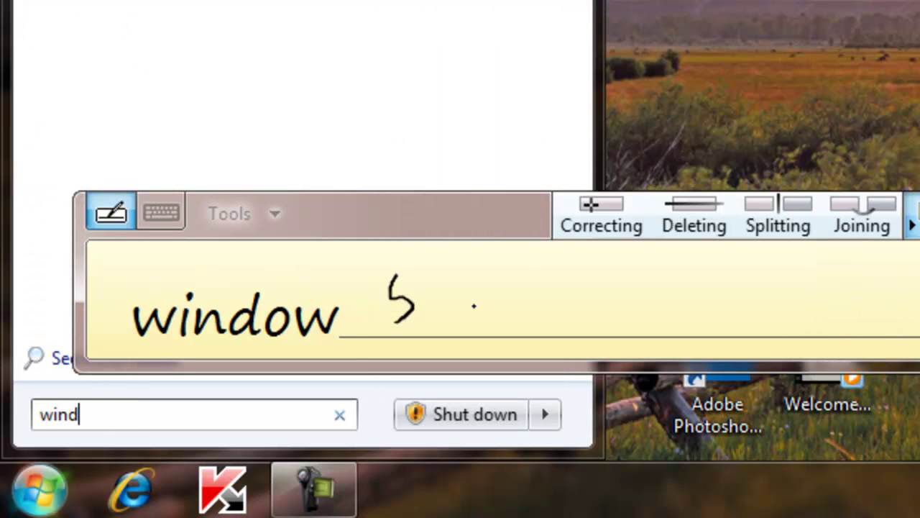
pyautogui.moveTo(483, 289); pyautogui.dragTo(511, 338)
pyautogui.moveTo(457, 275); pyautogui.dragTo(471, 285)
pyautogui.click(516, 289)
pyautogui.moveTo(532, 300)
pyautogui.mouseDown()
pyautogui.moveTo(511, 323)
pyautogui.moveTo(591, 310)
pyautogui.moveTo(604, 287)
pyautogui.mouseUp()
pyautogui.moveTo(548, 318)
pyautogui.mouseDown()
pyautogui.moveTo(563, 338)
pyautogui.moveTo(620, 336)
pyautogui.mouseUp()
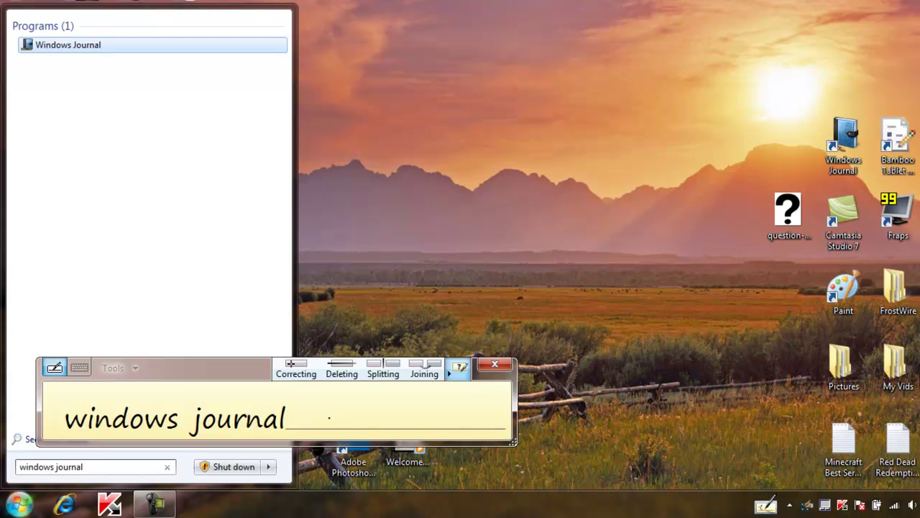
# Open Windows Journal in a maximized window and handwrite "I have a bamboo!" on the blank note page
pyautogui.click(96, 49)
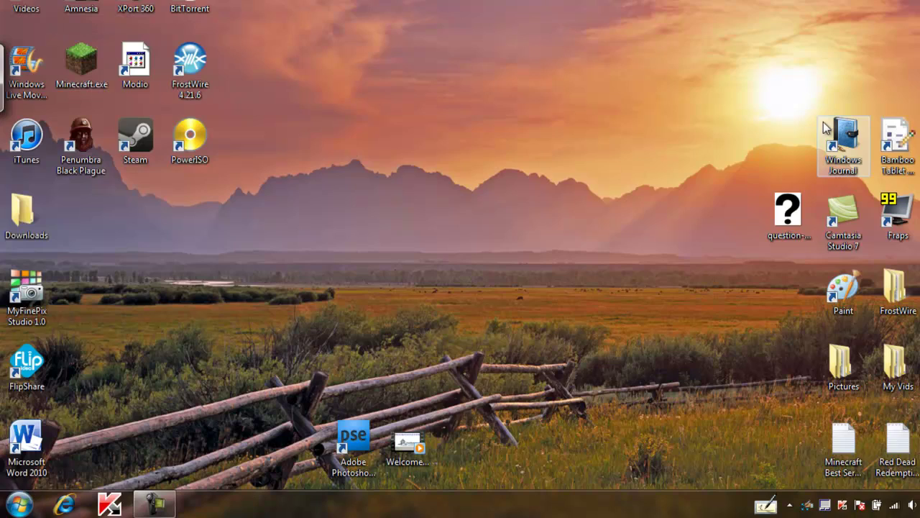
pyautogui.doubleClick(844, 146)
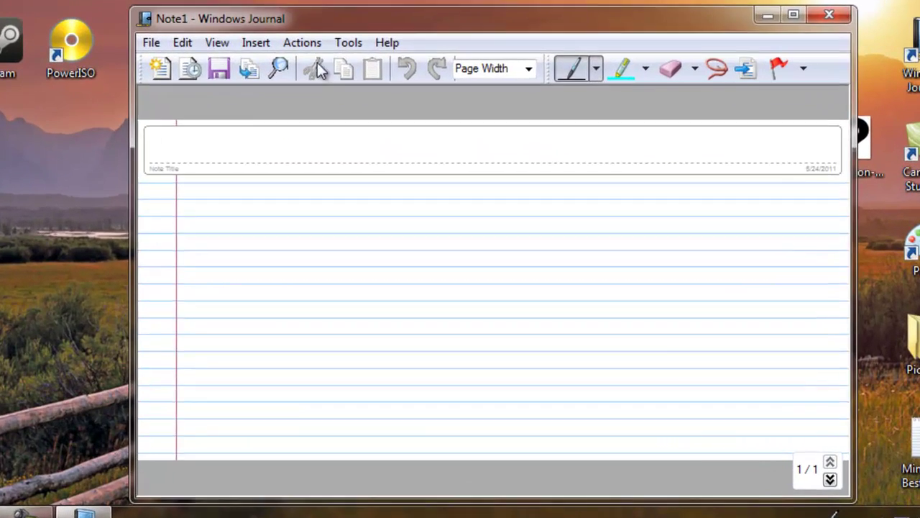
pyautogui.moveTo(346, 14); pyautogui.dragTo(325, 0)
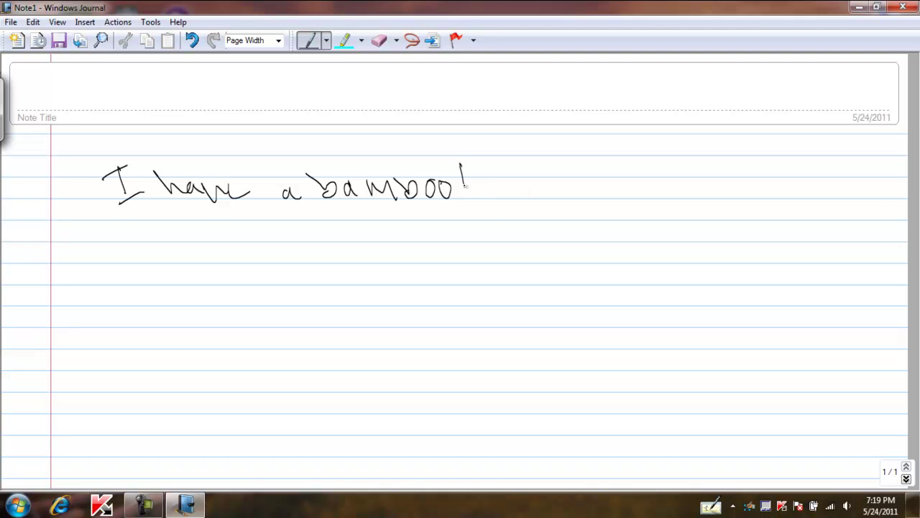
# Select the whole handwritten sentence with the Selection tool and open Copy as Text for it
pyautogui.click(409, 40)
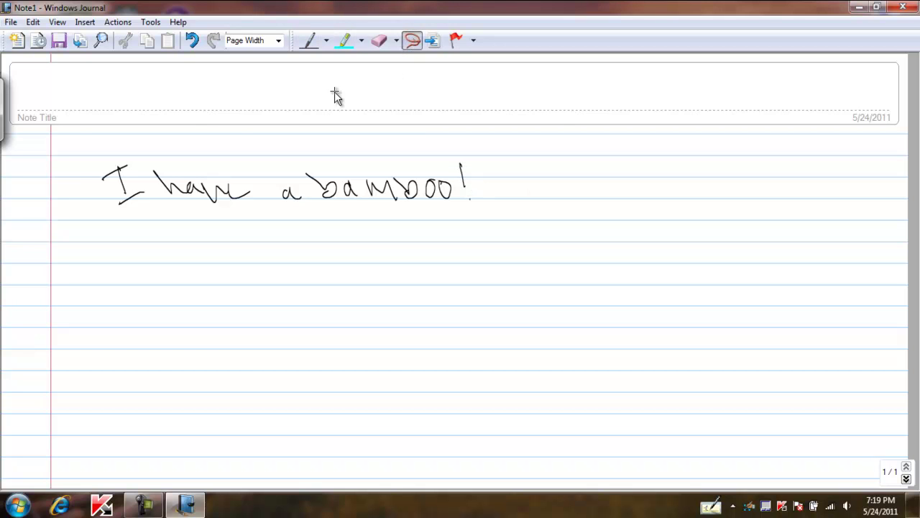
pyautogui.moveTo(74, 102)
pyautogui.mouseDown()
pyautogui.moveTo(292, 87)
pyautogui.moveTo(491, 103)
pyautogui.moveTo(517, 288)
pyautogui.moveTo(213, 341)
pyautogui.moveTo(65, 306)
pyautogui.mouseUp()
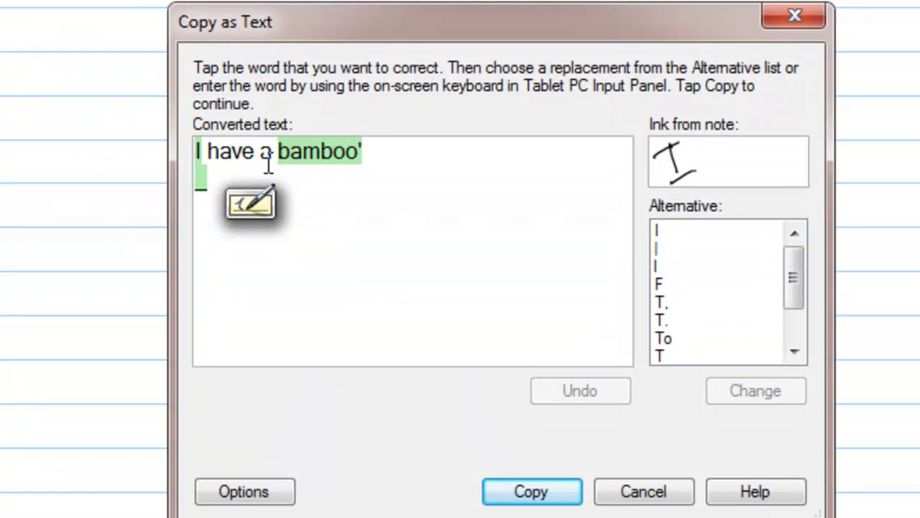
# Correct the converted text to "I have a bamboo!" with the Input Panel, remove the stray underscore line and copy the text
pyautogui.click(363, 146)
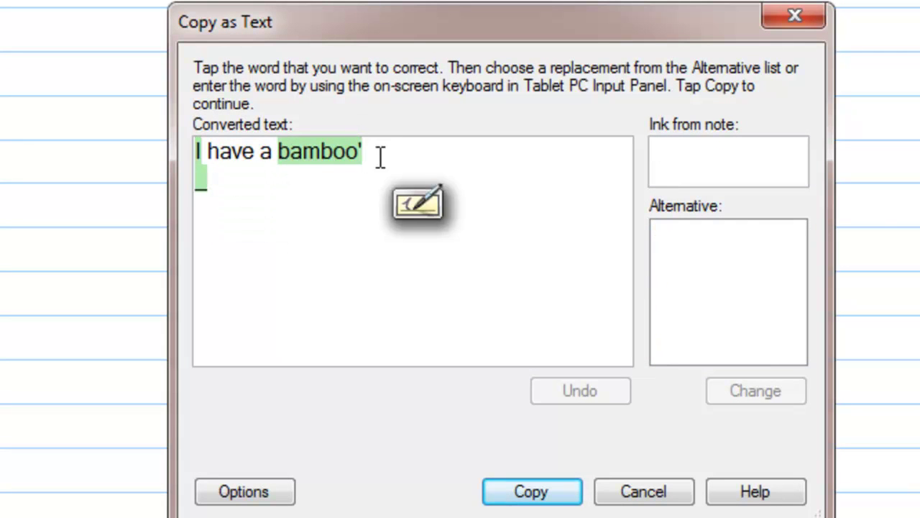
pyautogui.click(416, 205)
pyautogui.moveTo(492, 287); pyautogui.dragTo(502, 329)
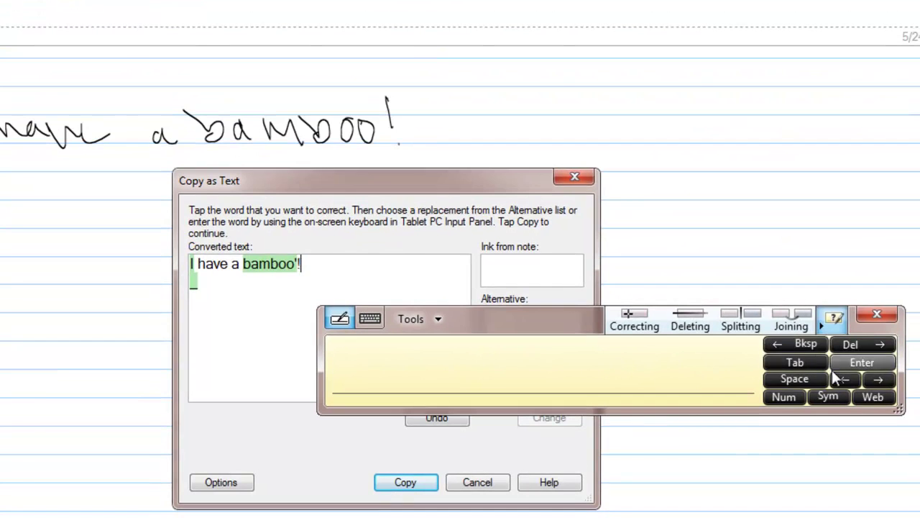
pyautogui.click(843, 379)
pyautogui.click(809, 343)
pyautogui.click(873, 379)
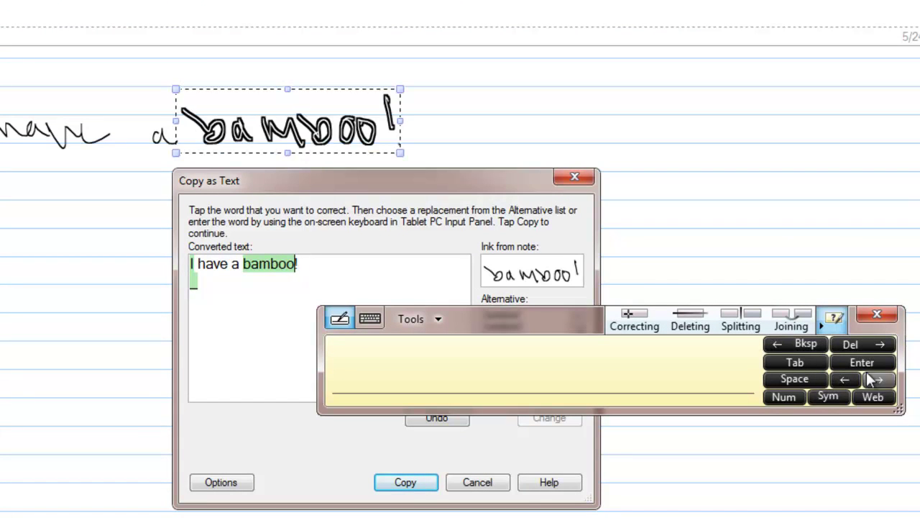
pyautogui.click(874, 379)
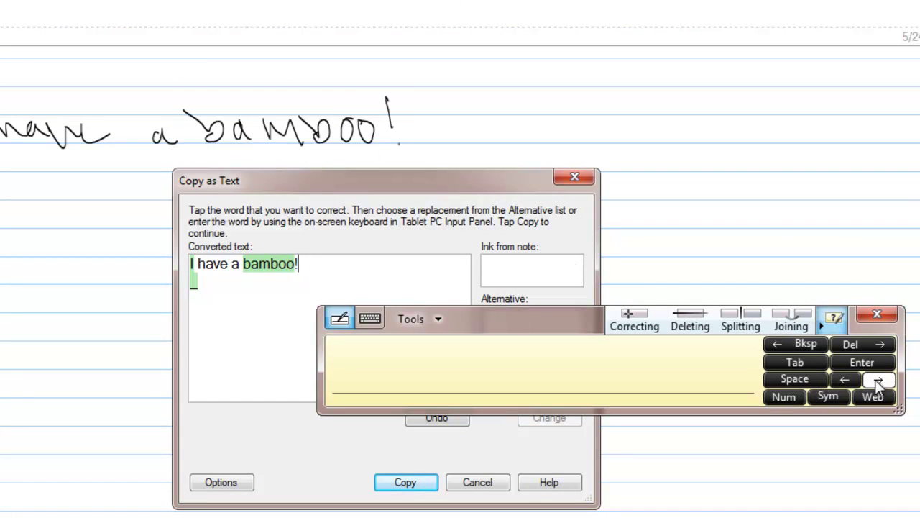
pyautogui.click(874, 343)
pyautogui.click(878, 316)
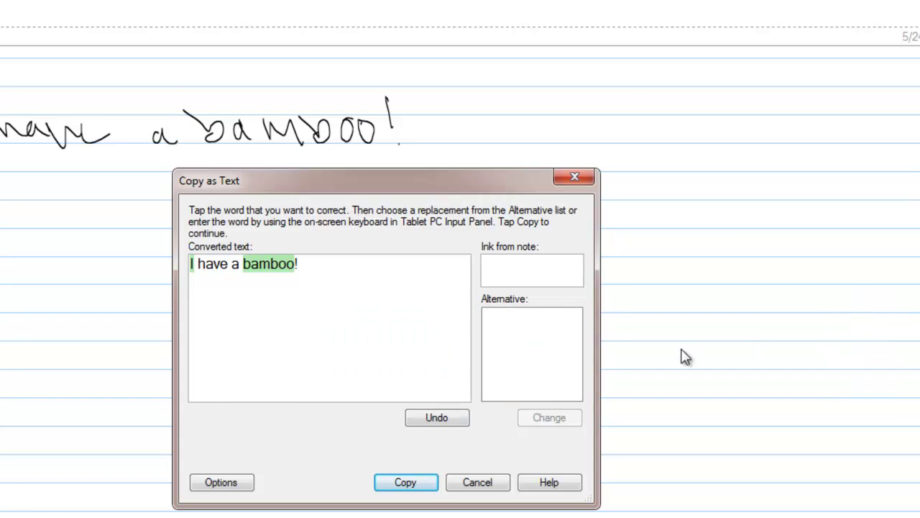
pyautogui.click(407, 483)
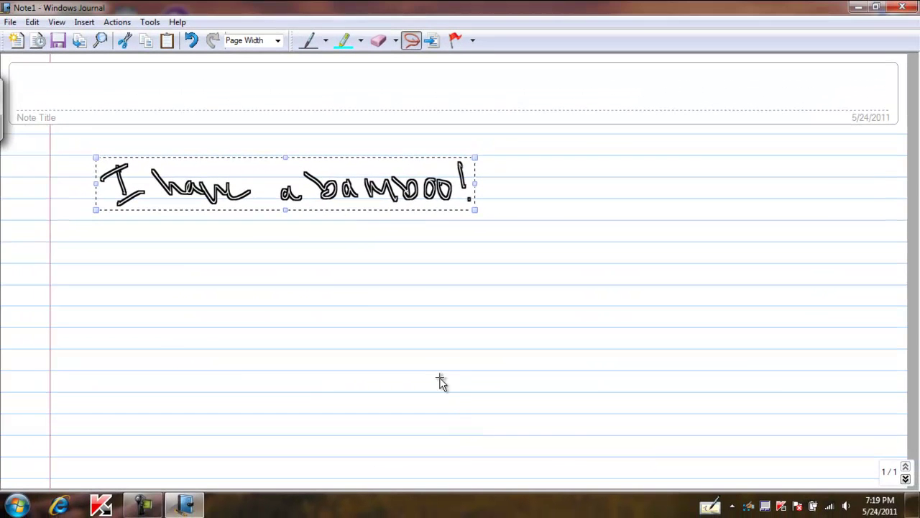
# Paste the converted text below the handwriting on the note page and deselect its text box
pyautogui.click(216, 252)
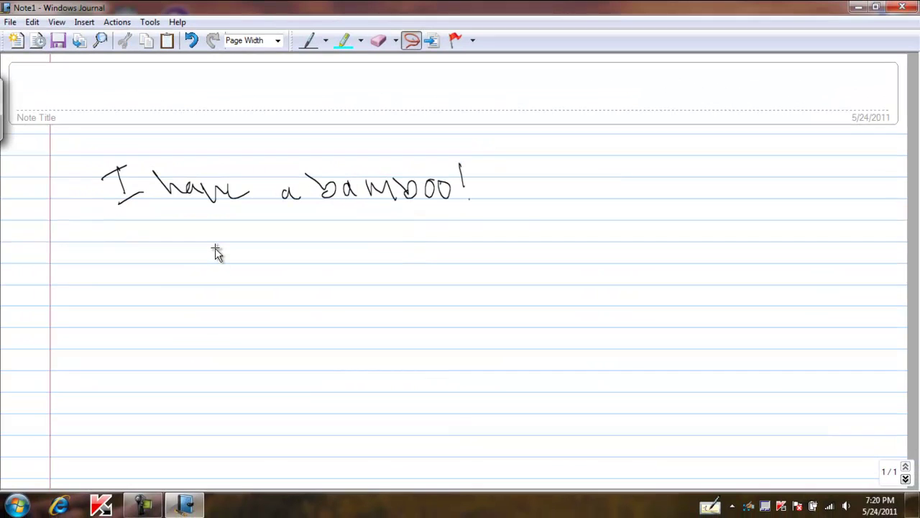
pyautogui.rightClick(219, 265)
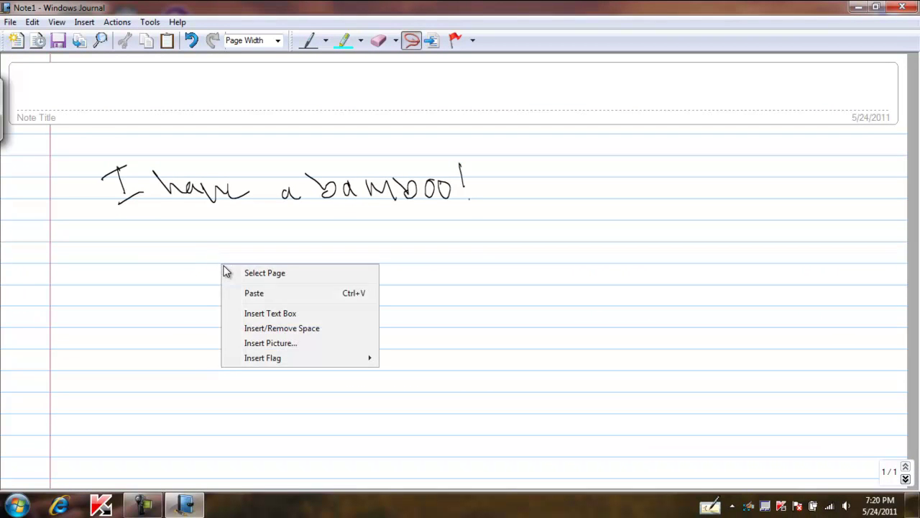
pyautogui.click(253, 293)
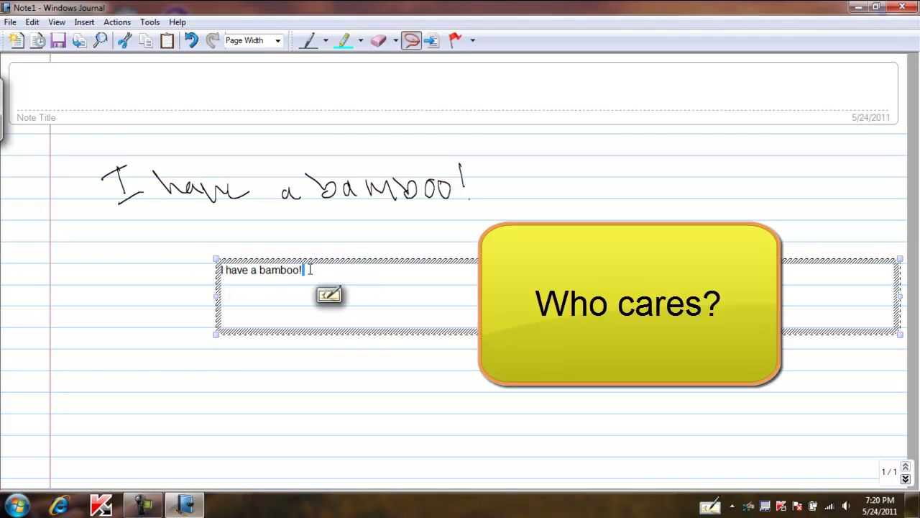
pyautogui.moveTo(302, 271); pyautogui.dragTo(224, 277)
pyautogui.click(216, 273)
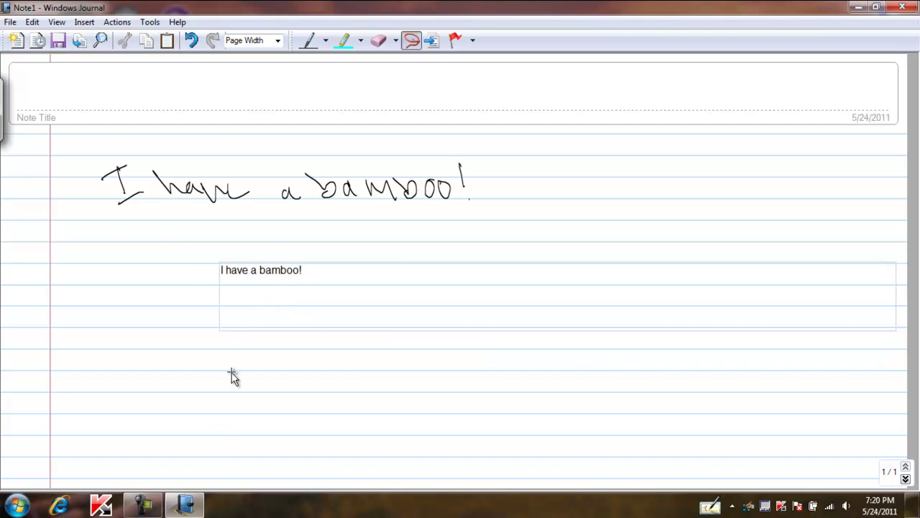
# Close Windows Journal without saving the changes to Note1
pyautogui.click(895, 7)
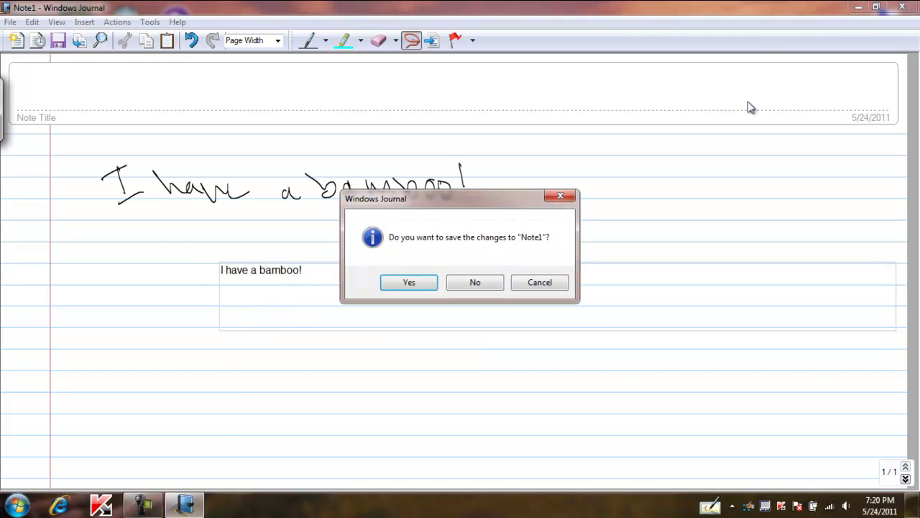
pyautogui.click(464, 287)
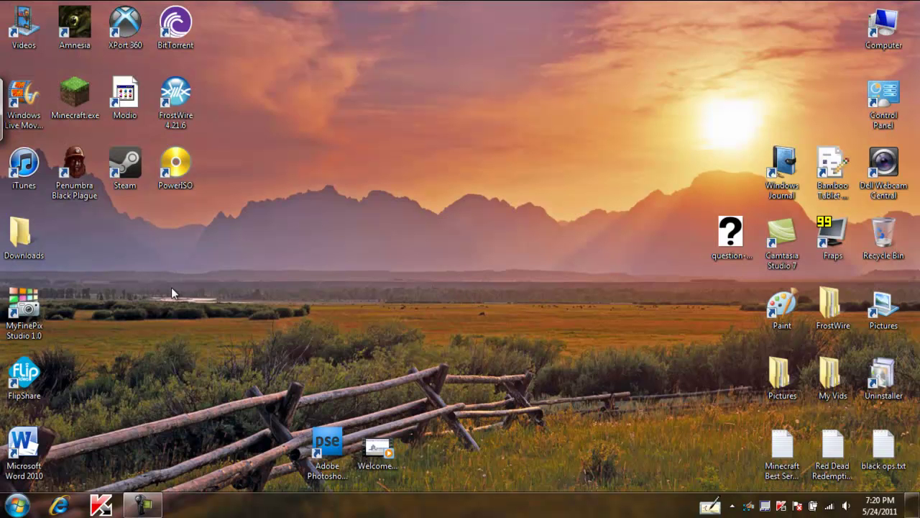
# Open the Tablet PC Input Panel on the desktop and handwrite "Thanks for watching" in it
pyautogui.click(14, 104)
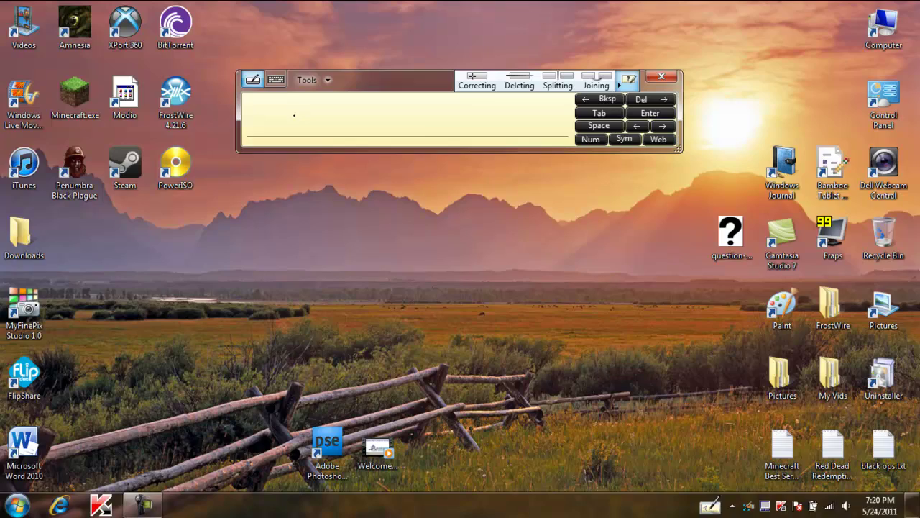
pyautogui.moveTo(281, 122); pyautogui.dragTo(297, 103)
pyautogui.moveTo(295, 103)
pyautogui.mouseDown()
pyautogui.moveTo(294, 134)
pyautogui.moveTo(314, 117)
pyautogui.mouseUp()
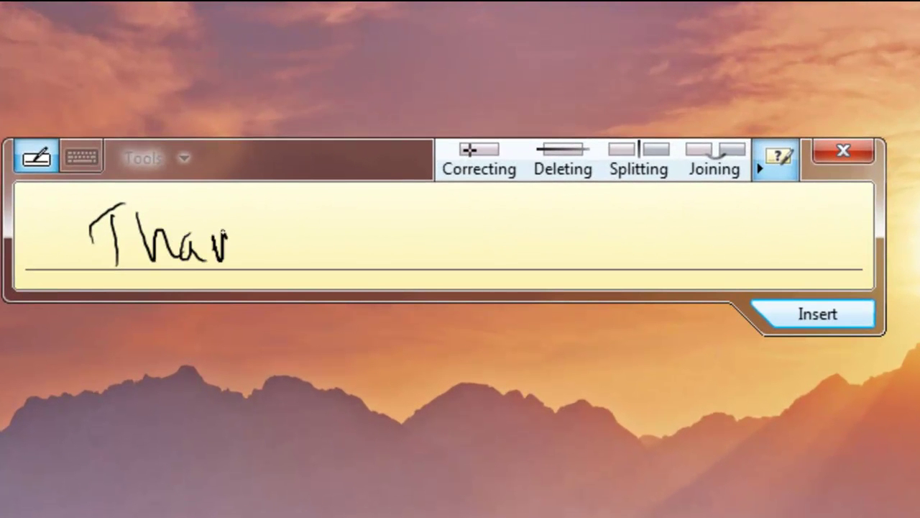
pyautogui.moveTo(224, 233)
pyautogui.mouseDown()
pyautogui.moveTo(258, 208)
pyautogui.moveTo(300, 244)
pyautogui.moveTo(364, 265)
pyautogui.moveTo(387, 269)
pyautogui.moveTo(436, 246)
pyautogui.mouseUp()
pyautogui.moveTo(452, 255); pyautogui.dragTo(469, 256)
pyautogui.moveTo(517, 221); pyautogui.dragTo(531, 264)
pyautogui.moveTo(503, 237); pyautogui.dragTo(535, 234)
pyautogui.moveTo(566, 244); pyautogui.dragTo(555, 268)
pyautogui.moveTo(562, 199); pyautogui.dragTo(591, 263)
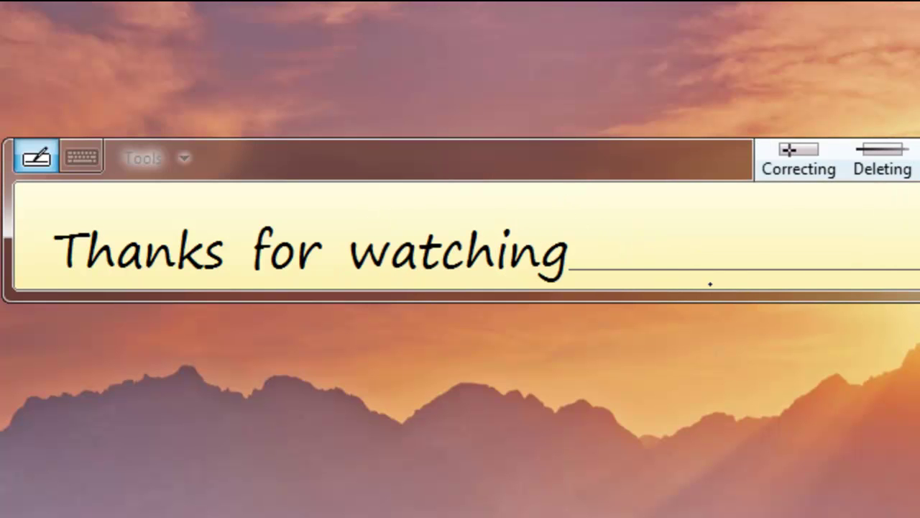
# Handwrite "bye bye" after the existing words in the Input Panel
pyautogui.moveTo(635, 205); pyautogui.dragTo(672, 240)
pyautogui.moveTo(689, 227)
pyautogui.mouseDown()
pyautogui.moveTo(699, 233)
pyautogui.moveTo(693, 279)
pyautogui.mouseUp()
pyautogui.moveTo(715, 237); pyautogui.dragTo(751, 241)
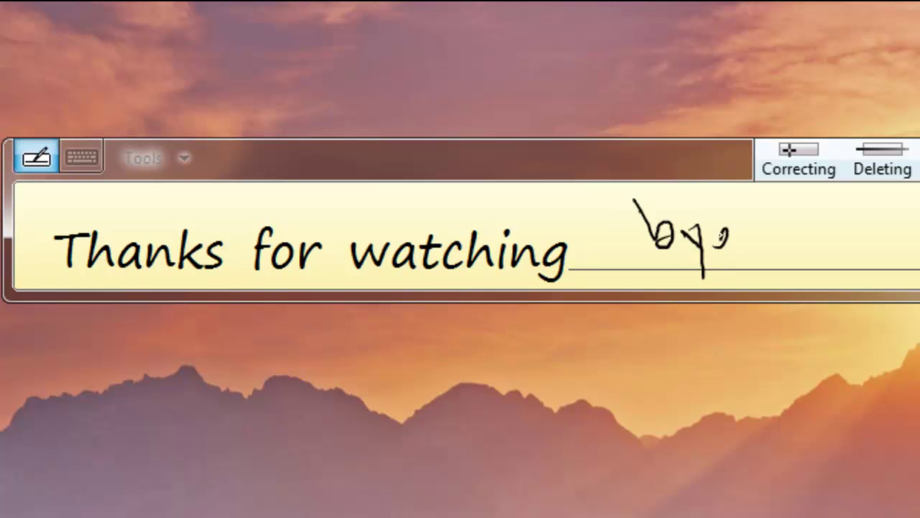
pyautogui.moveTo(785, 207)
pyautogui.mouseDown()
pyautogui.moveTo(791, 241)
pyautogui.moveTo(805, 252)
pyautogui.mouseUp()
pyautogui.moveTo(843, 237); pyautogui.dragTo(833, 286)
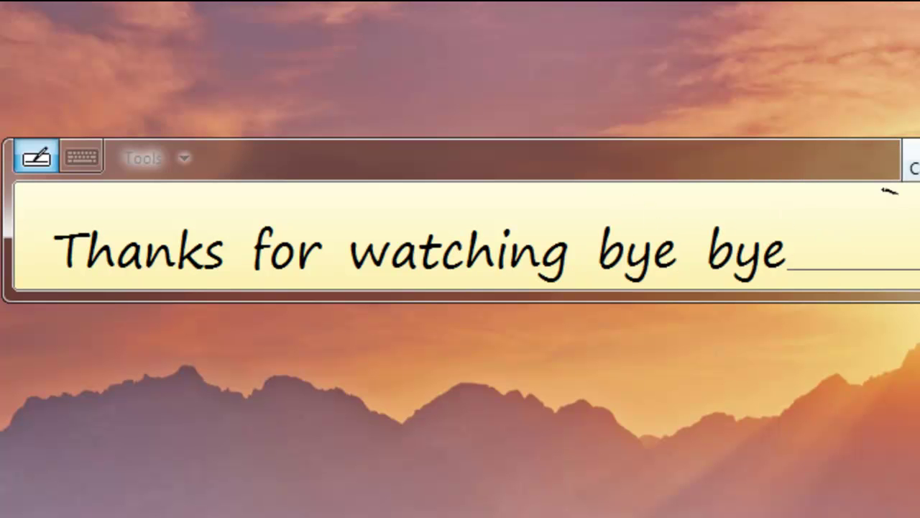